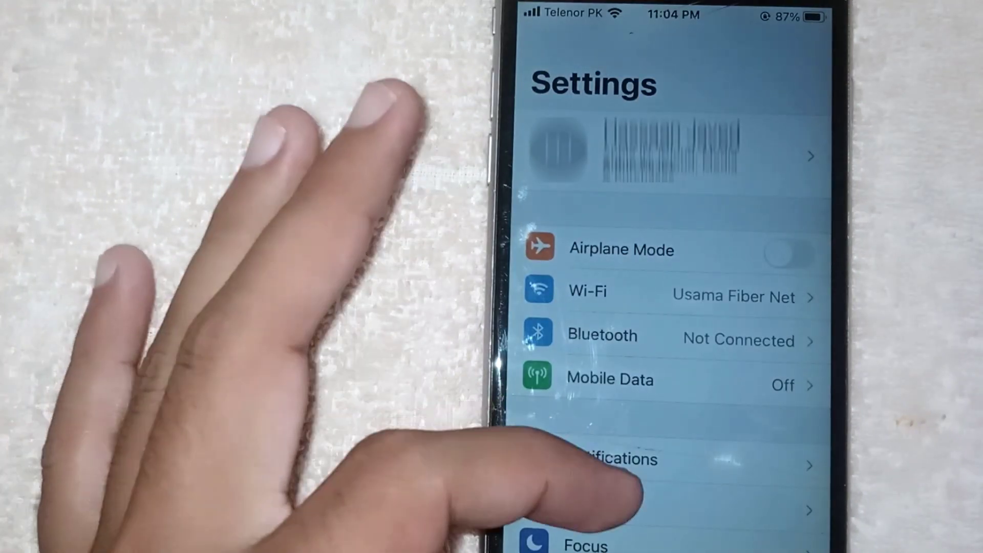
scroll(591, 385, down, 5)
scroll(546, 307, down, 5)
scroll(554, 308, down, 5)
scroll(668, 308, down, 5)
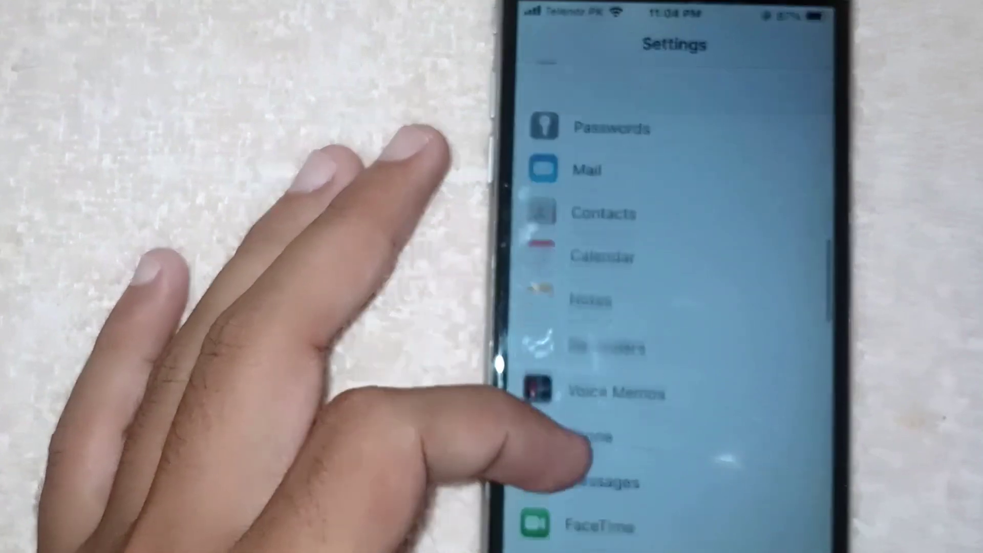
scroll(668, 307, down, 3)
scroll(668, 307, down, 2)
Step: Go from Safari's settings to its Request Desktop Website page under website settings
click(591, 276)
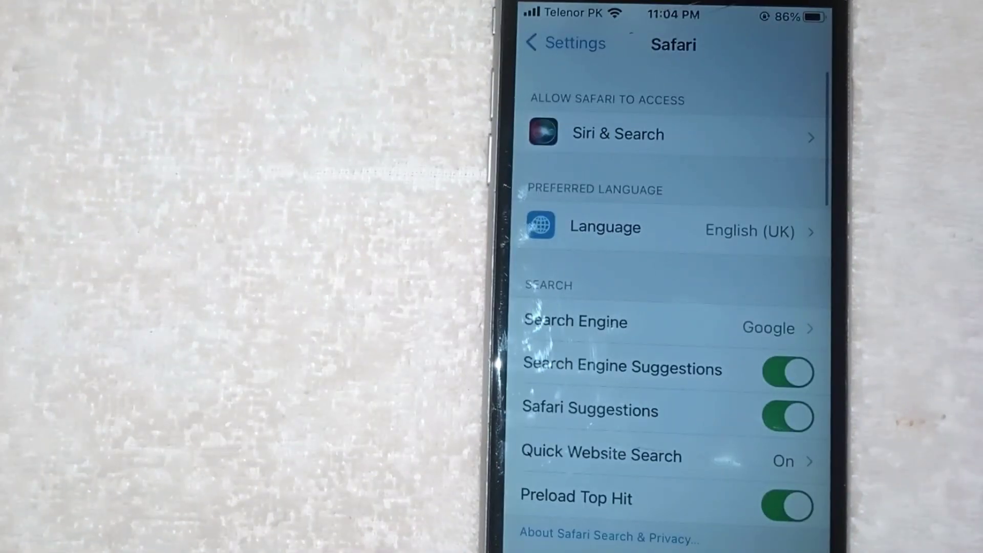
scroll(668, 307, down, 5)
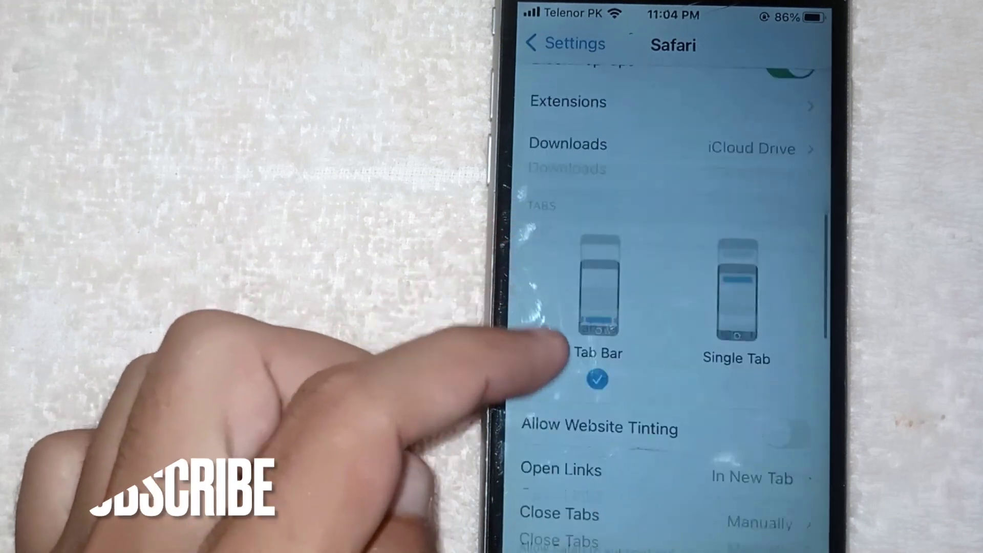
scroll(668, 308, down, 5)
scroll(668, 307, down, 3)
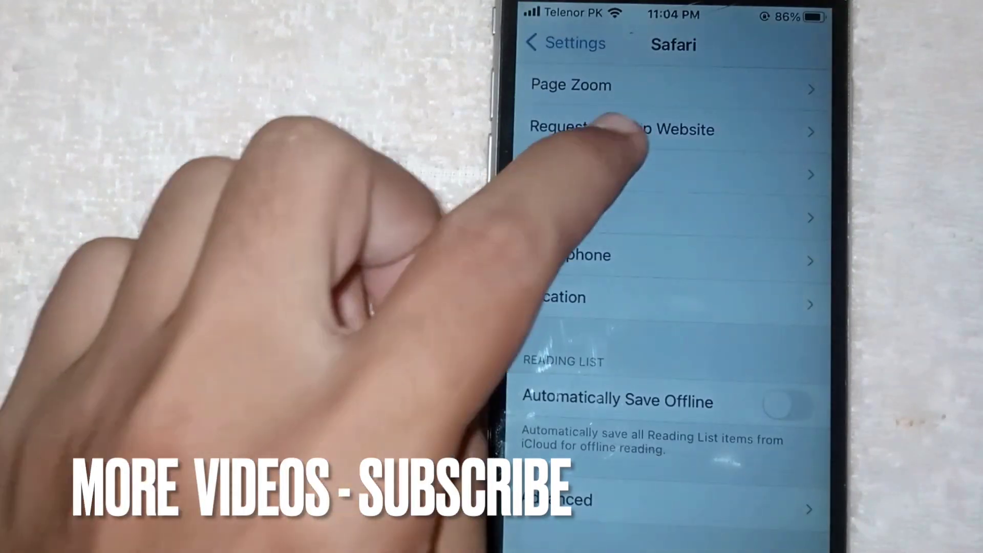
click(607, 117)
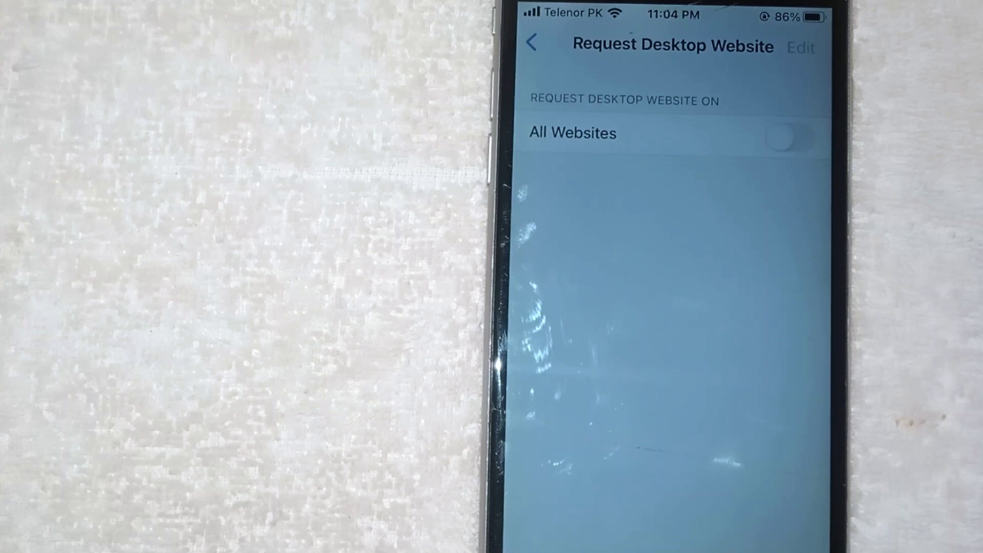
Step: Turn on the All Websites toggle for Request Desktop Website
click(789, 137)
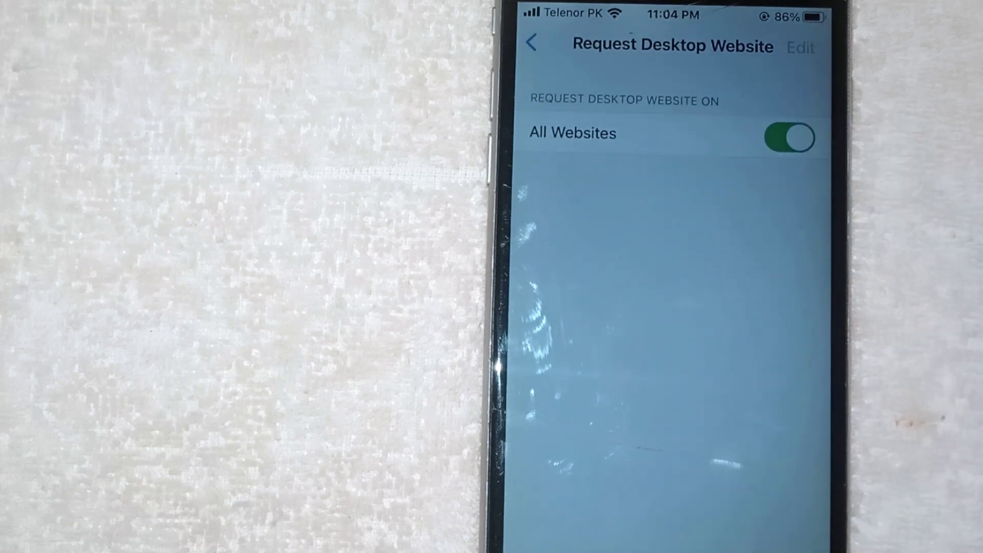
key(super)
key(super)
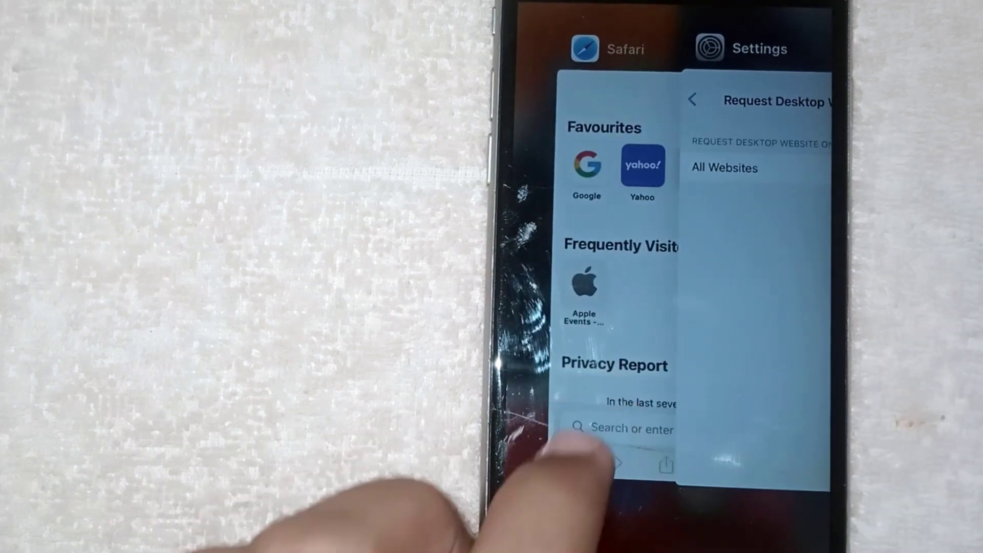
click(576, 444)
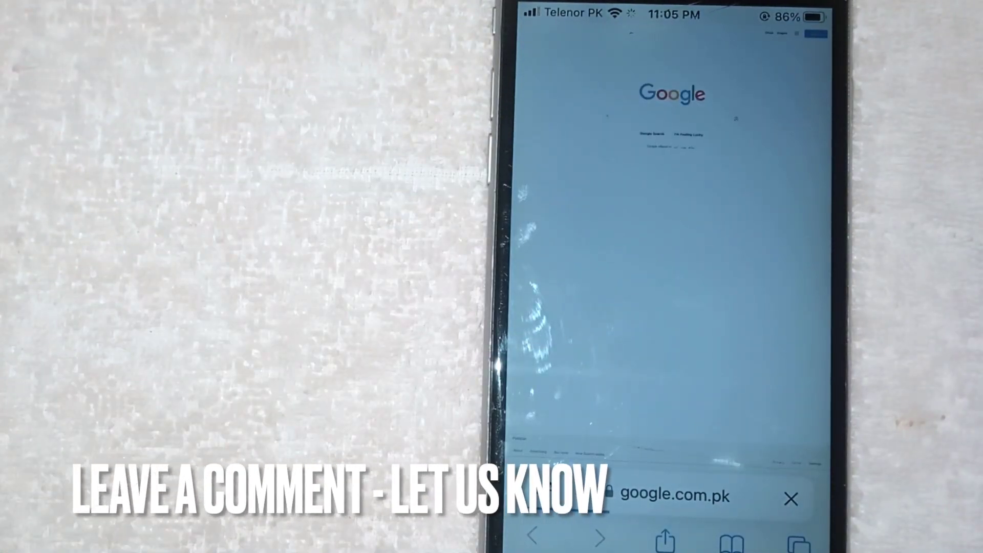
scroll(668, 230, up, 5)
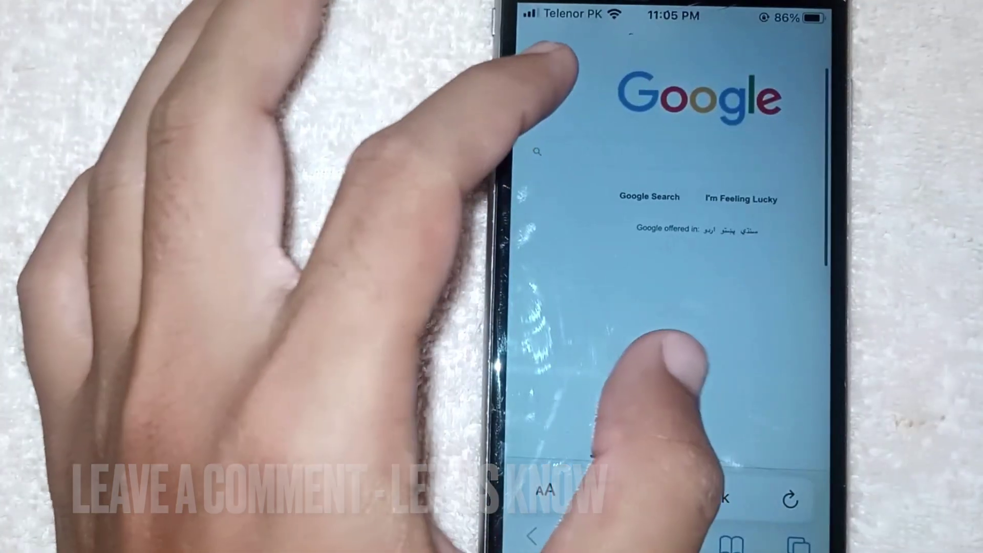
scroll(668, 230, down, 3)
scroll(668, 231, up, 3)
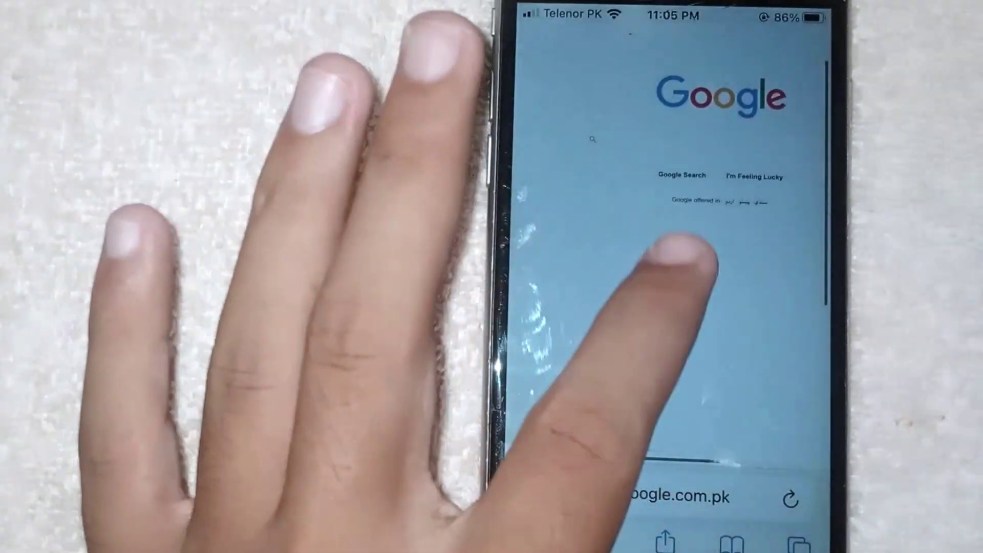